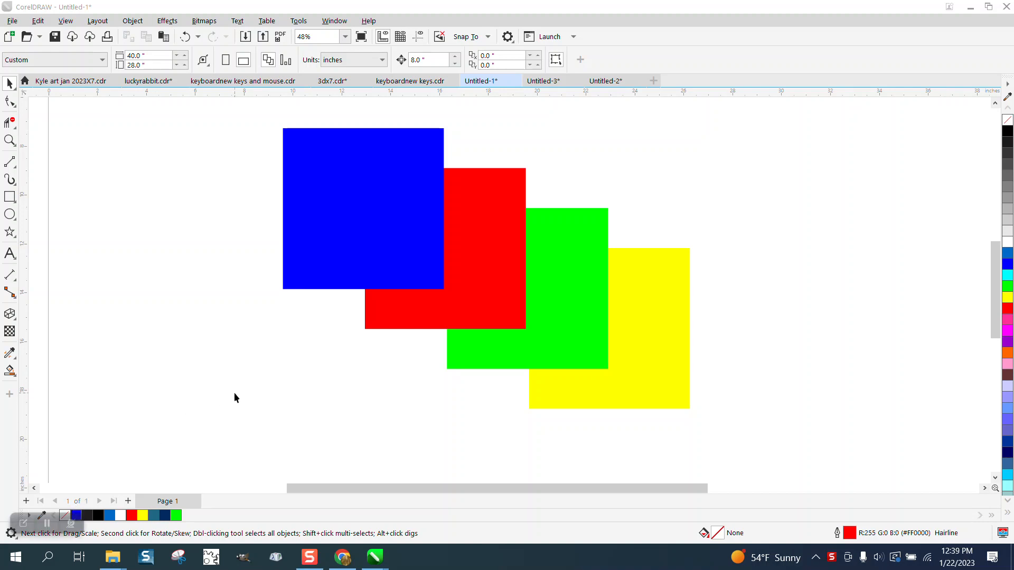
Zoom in with a marquee so the four overlapping squares fill the view, then return to Pick.
left_click(12, 142)
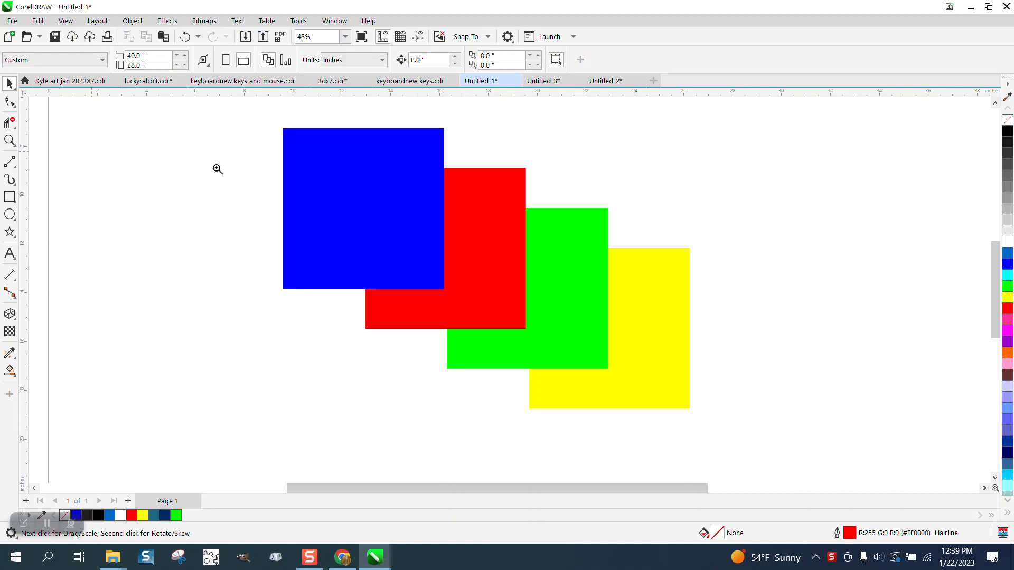
left_click_drag(265, 122, 761, 440)
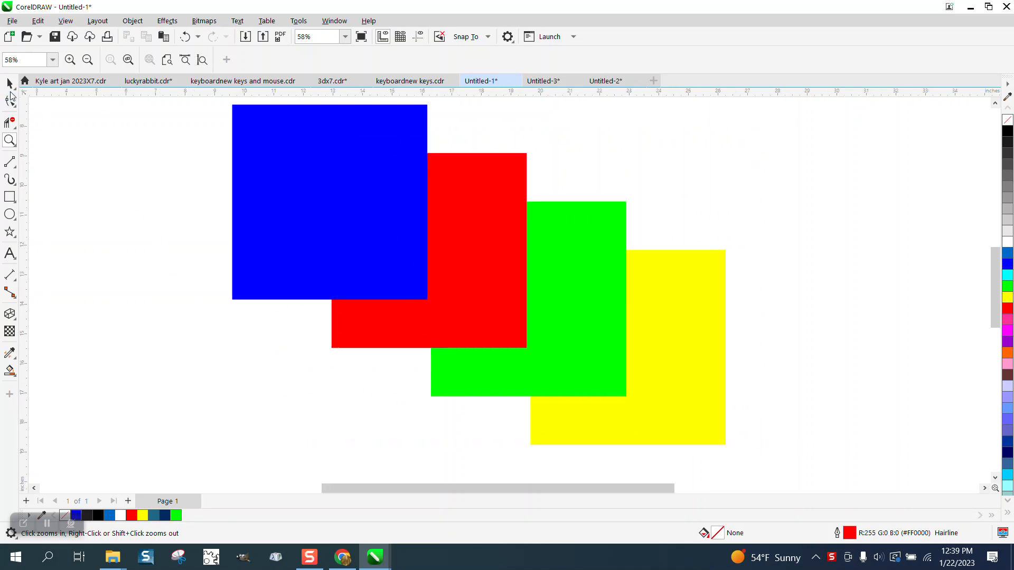
left_click(11, 84)
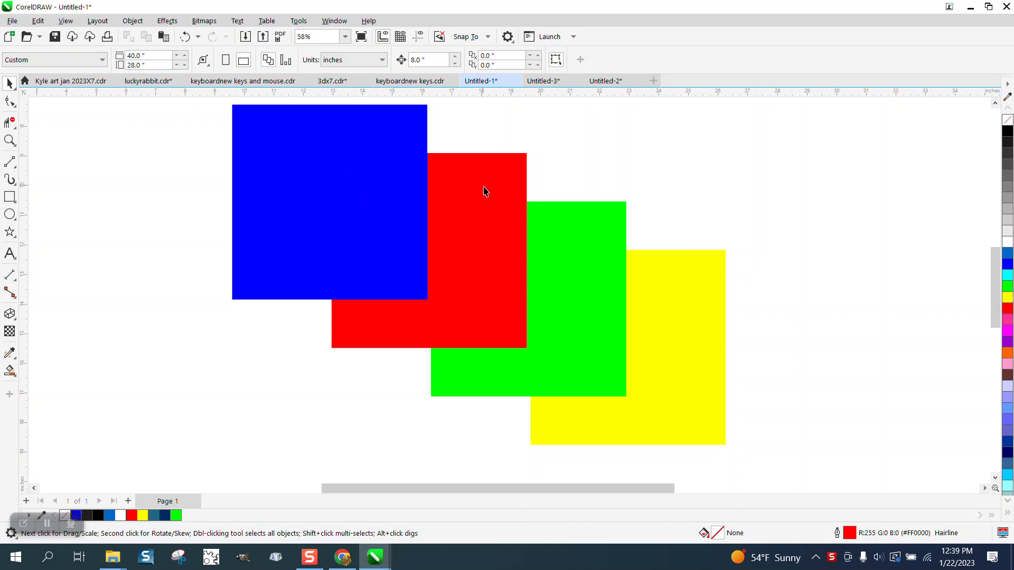
left_click(683, 327)
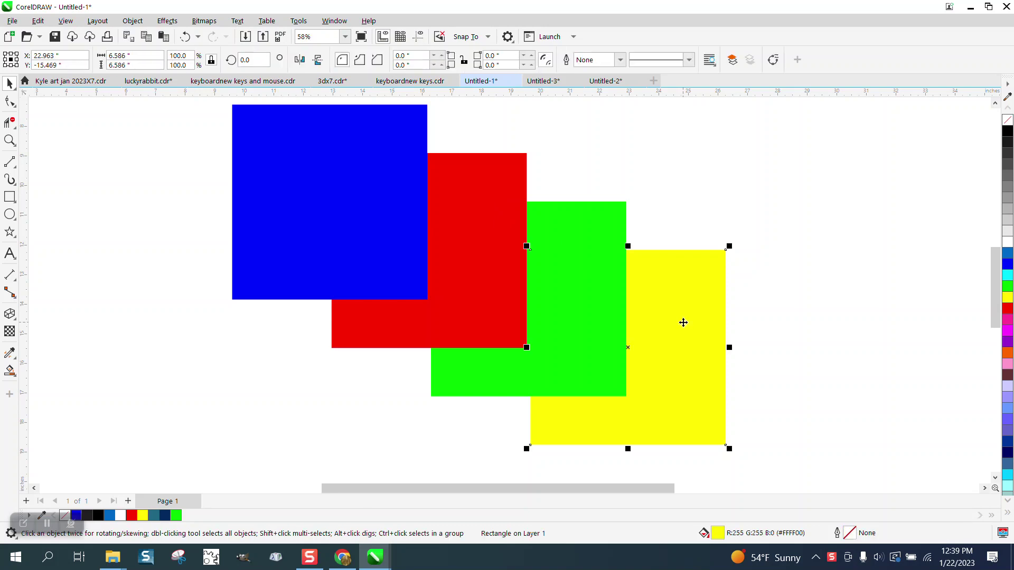
left_click(131, 20)
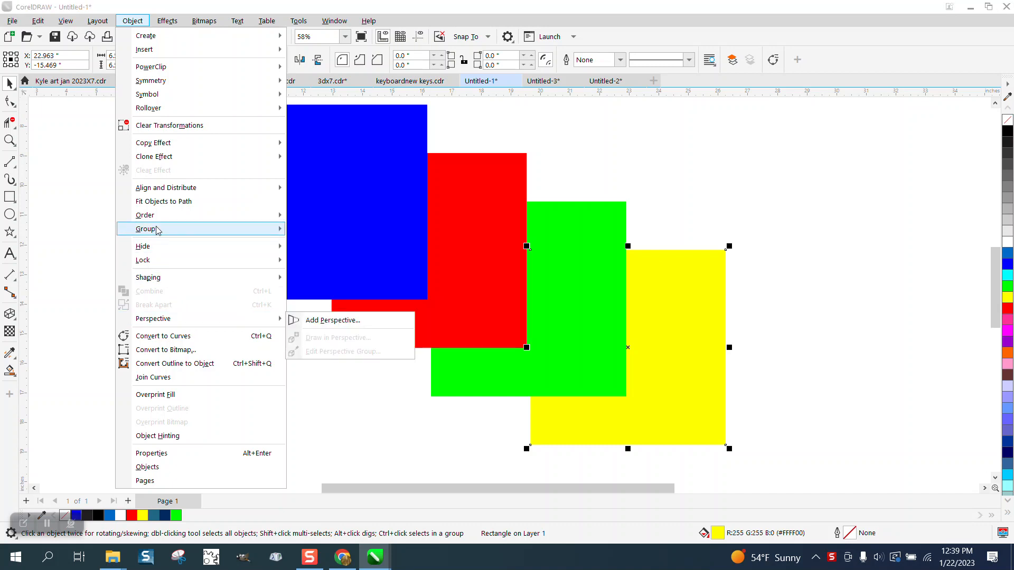
mouse_move(146, 215)
left_click(315, 218)
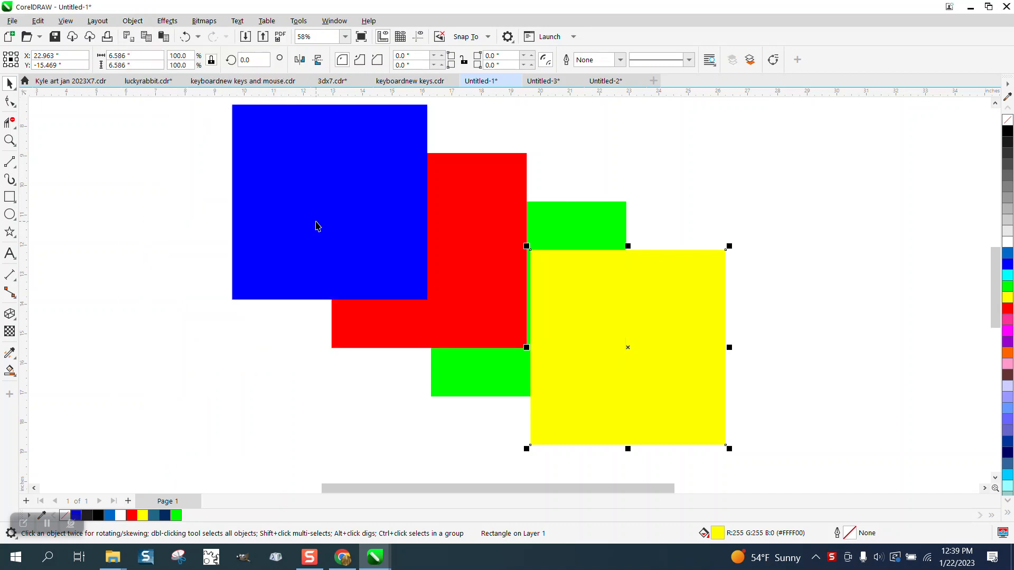
left_click_drag(698, 373, 549, 348)
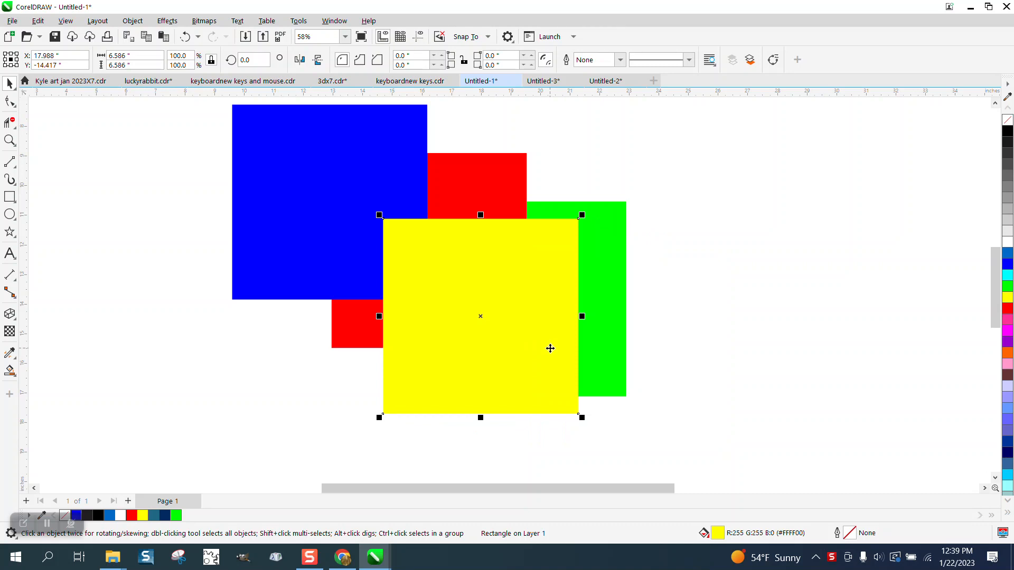
left_click_drag(509, 327, 656, 346)
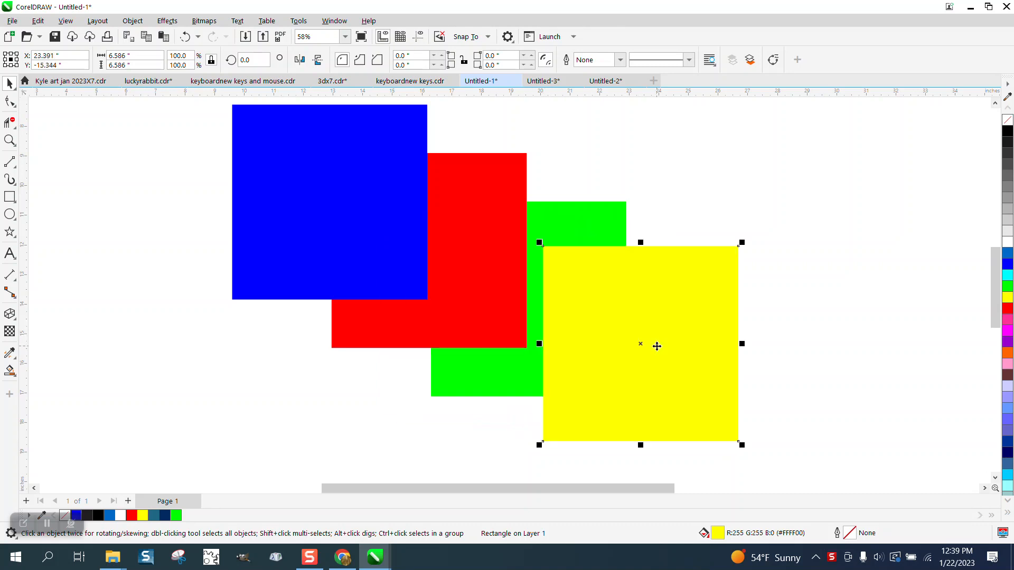
left_click(184, 36)
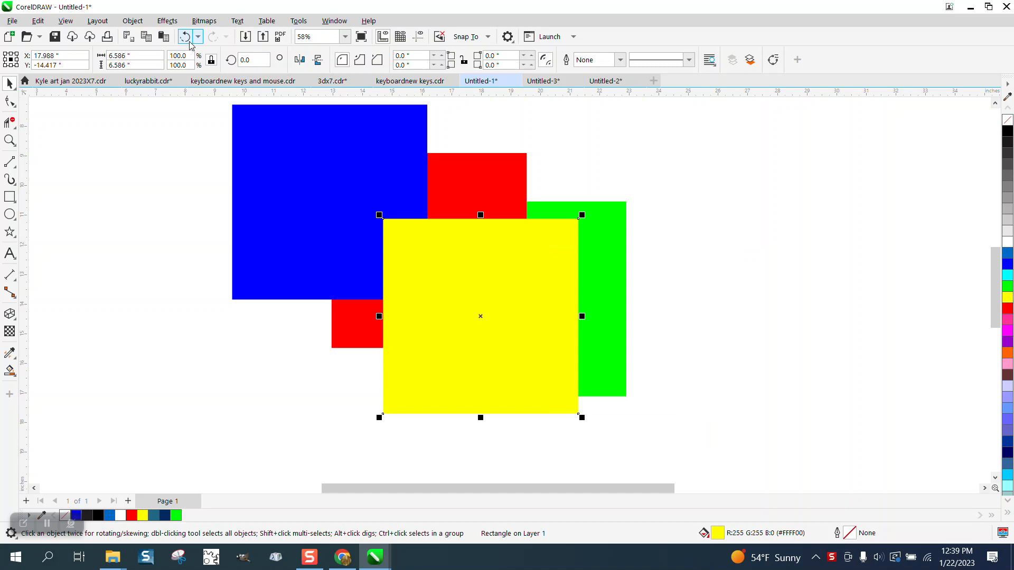
left_click(187, 37)
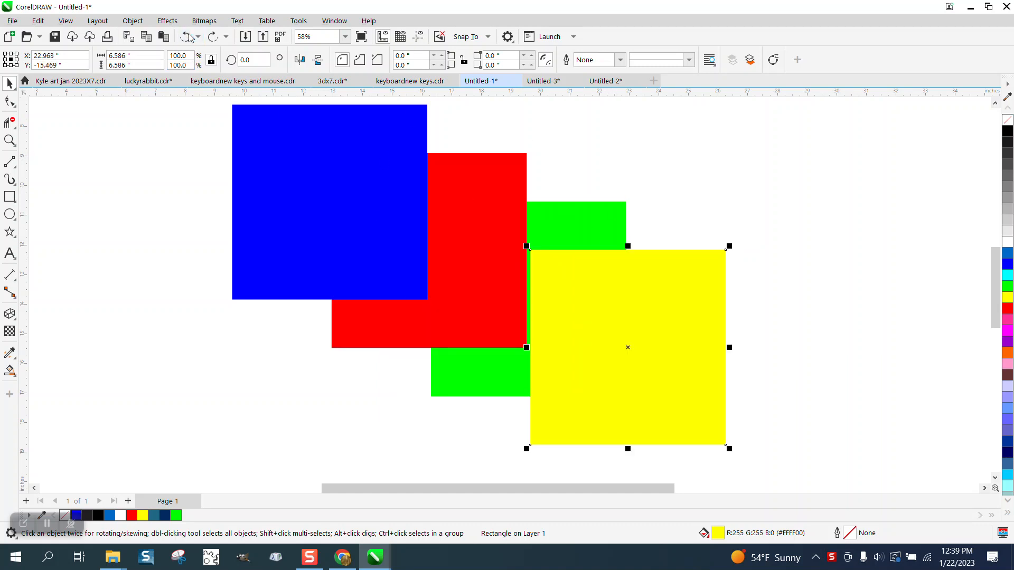
left_click(189, 37)
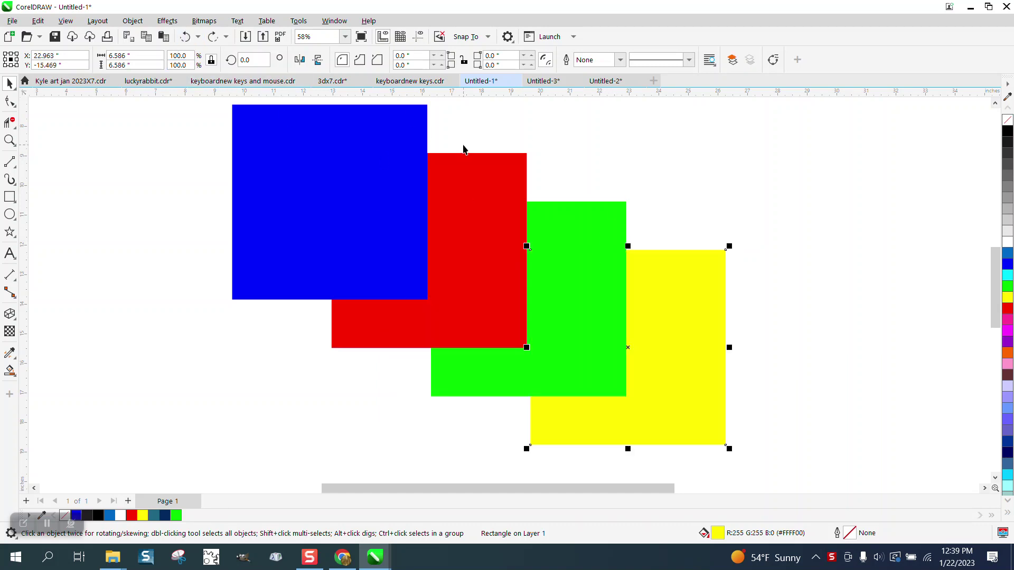
Show the Objects docker listing the four rectangles on Layer 1 via Window > Dockers.
left_click(333, 21)
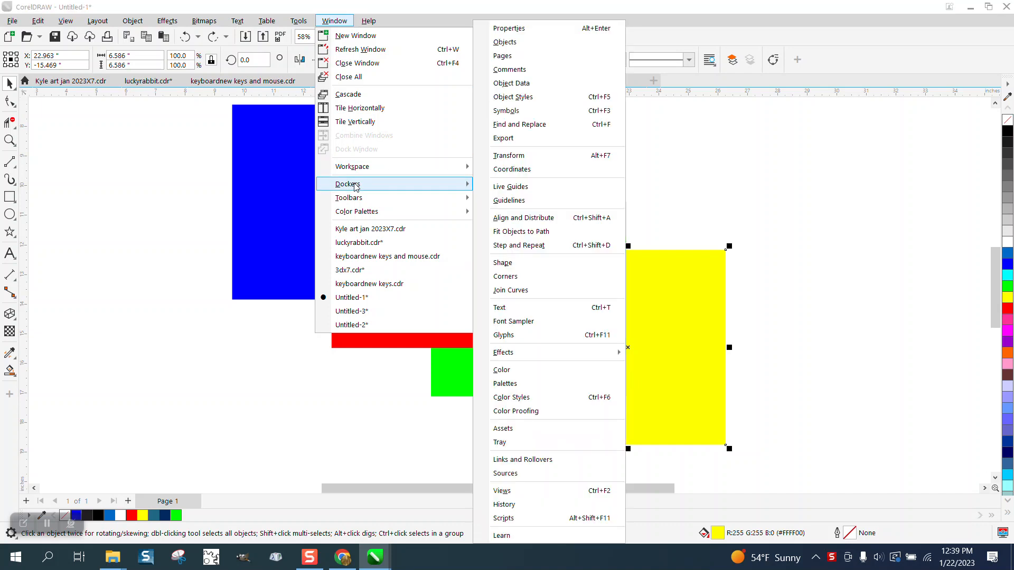
mouse_move(348, 184)
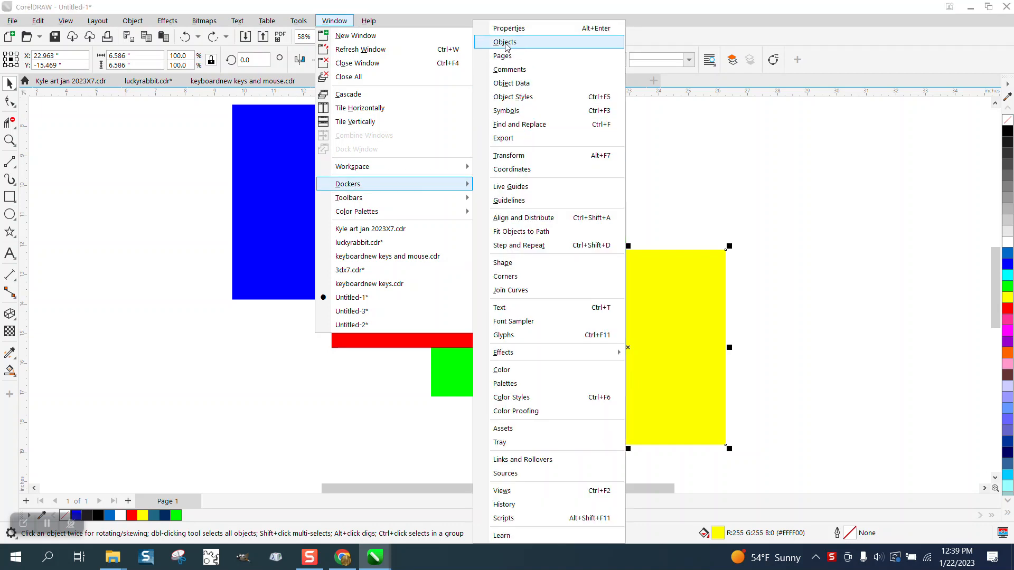
left_click(506, 43)
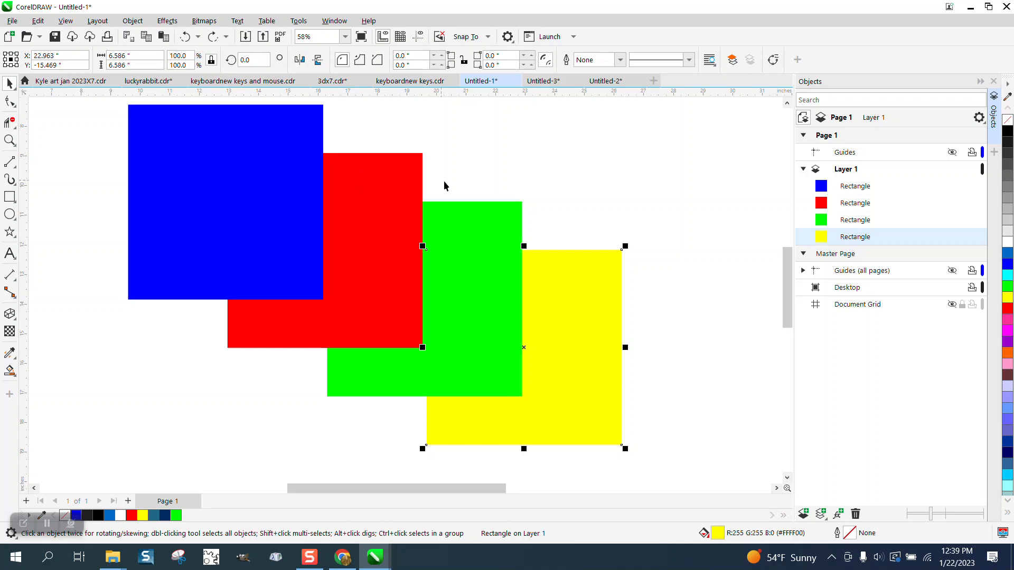
Move the blue rectangle's row behind red in the Objects docker.
mouse_move(855, 186)
left_click_drag(862, 190, 863, 213)
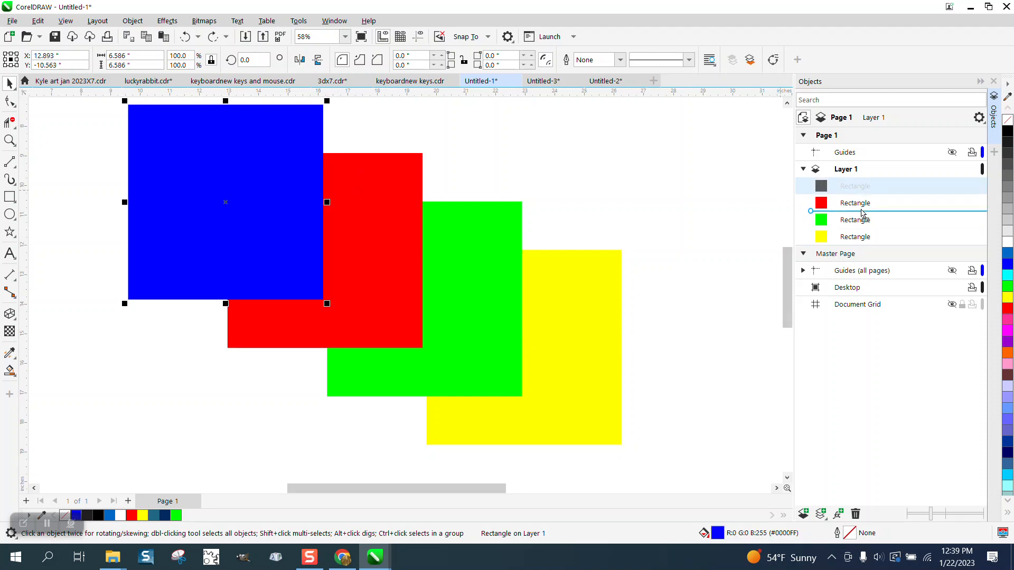
left_click_drag(863, 213, 863, 213)
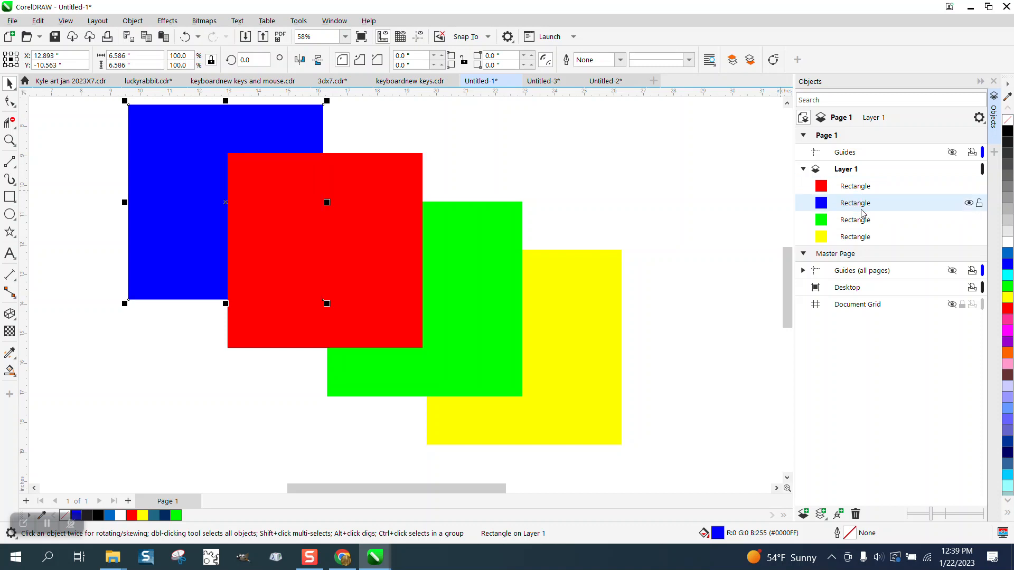
left_click(591, 224)
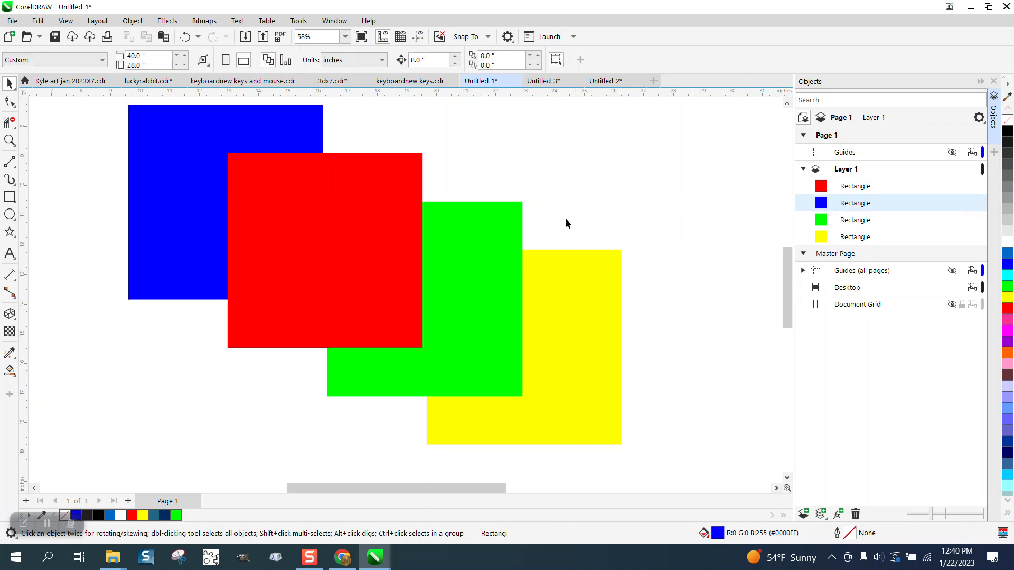
Move the green rectangle's row to the top of the stacking order.
left_click(516, 222)
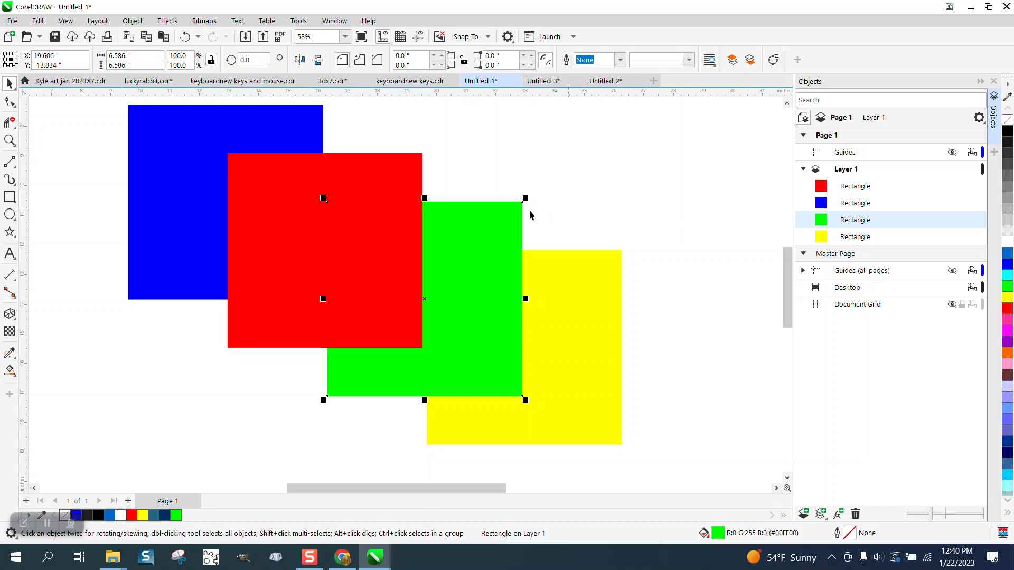
mouse_move(855, 220)
left_click_drag(849, 223, 849, 187)
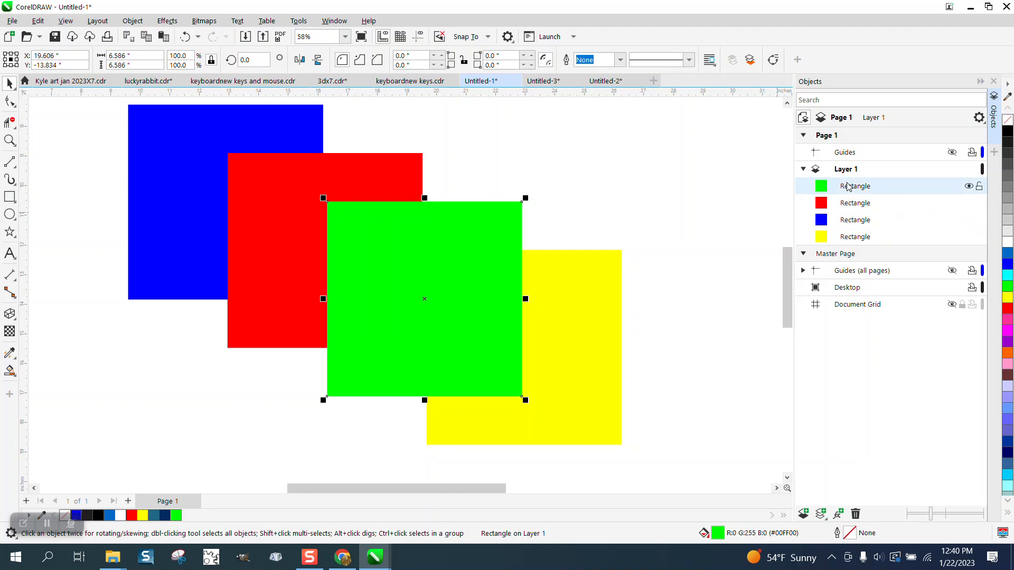
Slide the yellow square left so it overlaps the blue and red squares.
left_click(601, 323)
left_click_drag(605, 320, 260, 317)
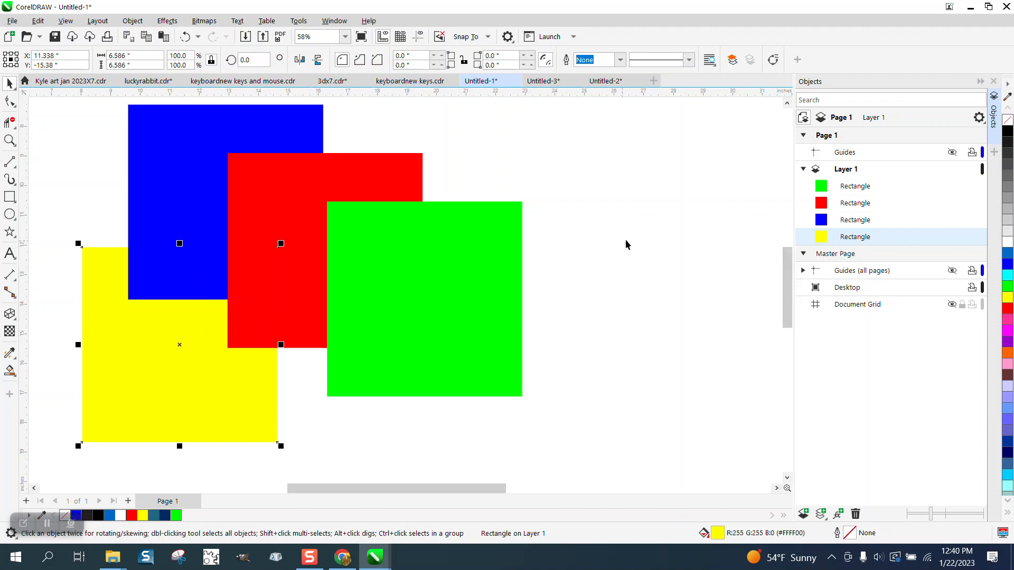
mouse_move(261, 374)
left_mouse_down()
mouse_move(266, 386)
mouse_move(324, 386)
left_mouse_up()
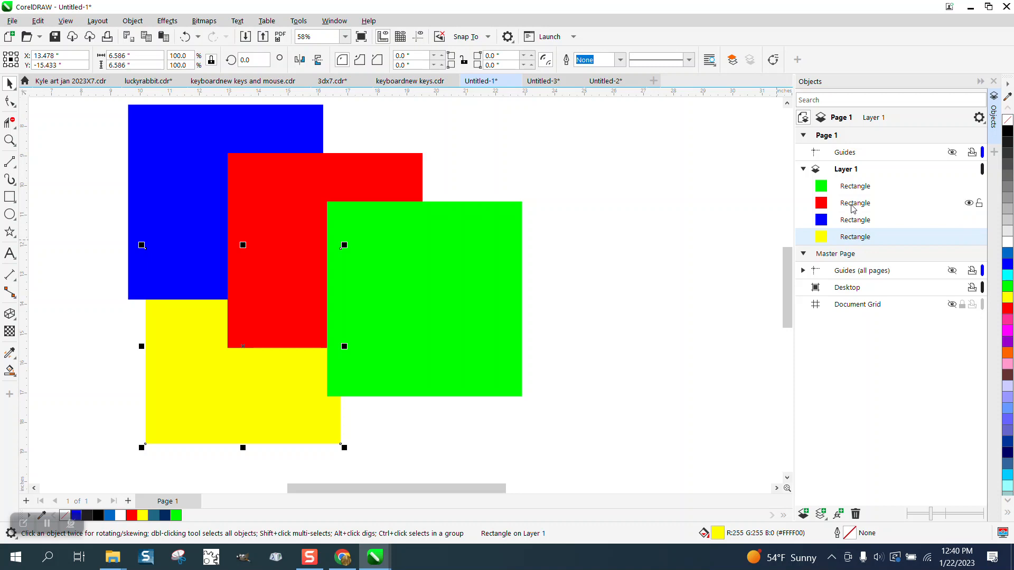
Rank yellow just below green in the Objects docker and move it back to the lower right.
left_click_drag(854, 237, 855, 203)
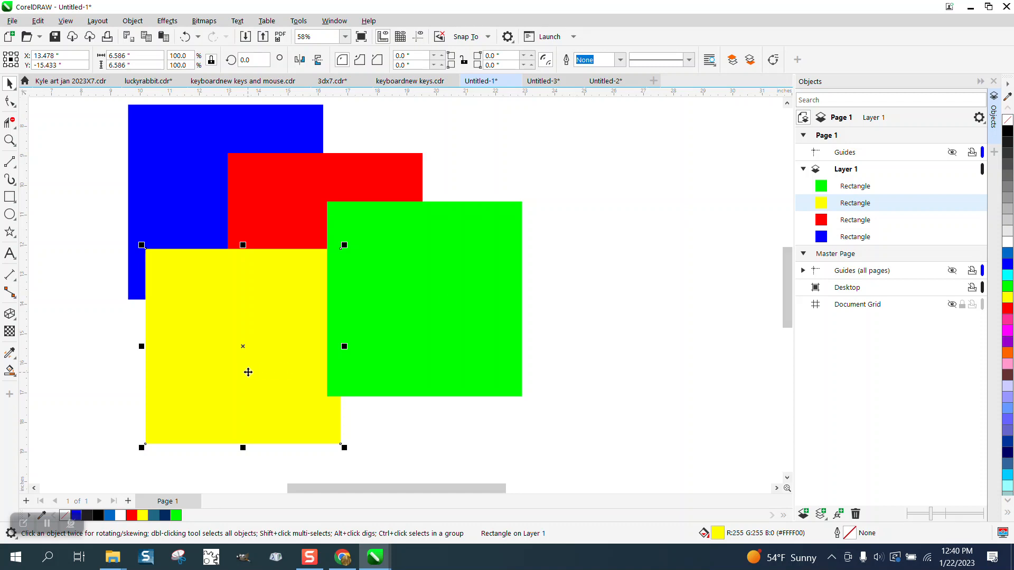
left_click_drag(248, 371, 541, 362)
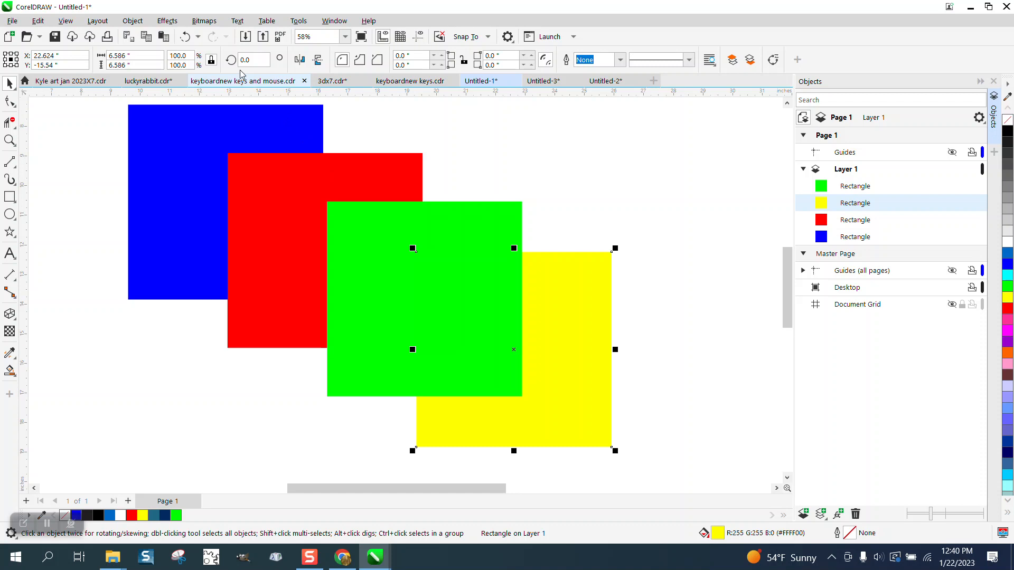
Send the yellow square To Front of Page so it covers green, then deselect.
left_click(136, 23)
mouse_move(145, 216)
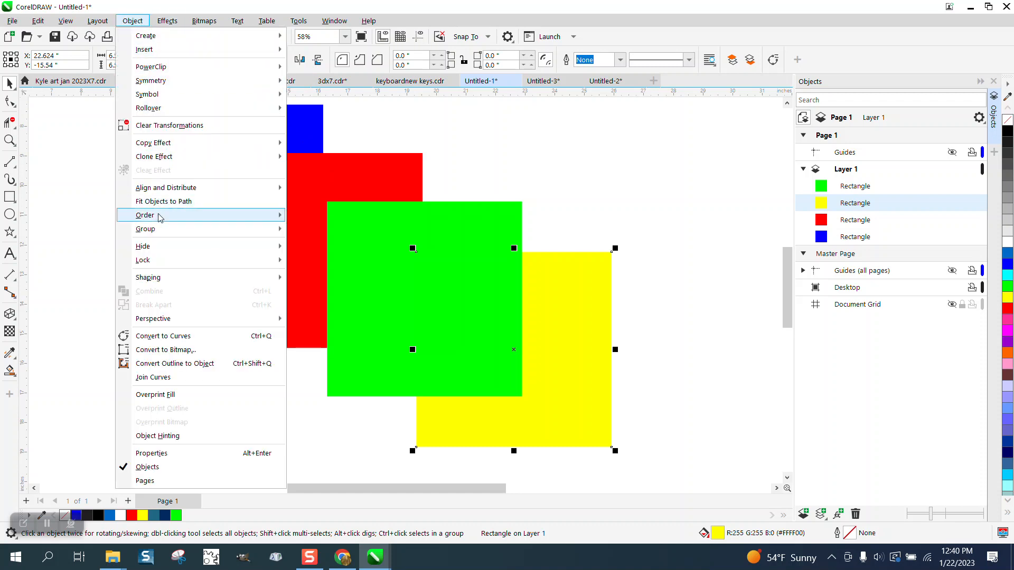
left_click(342, 221)
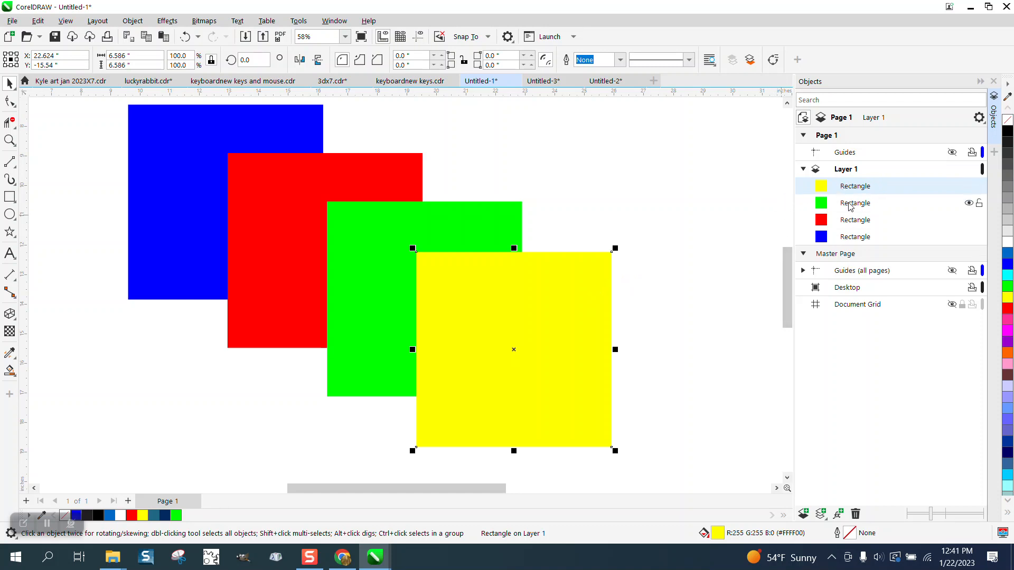
left_click(624, 208)
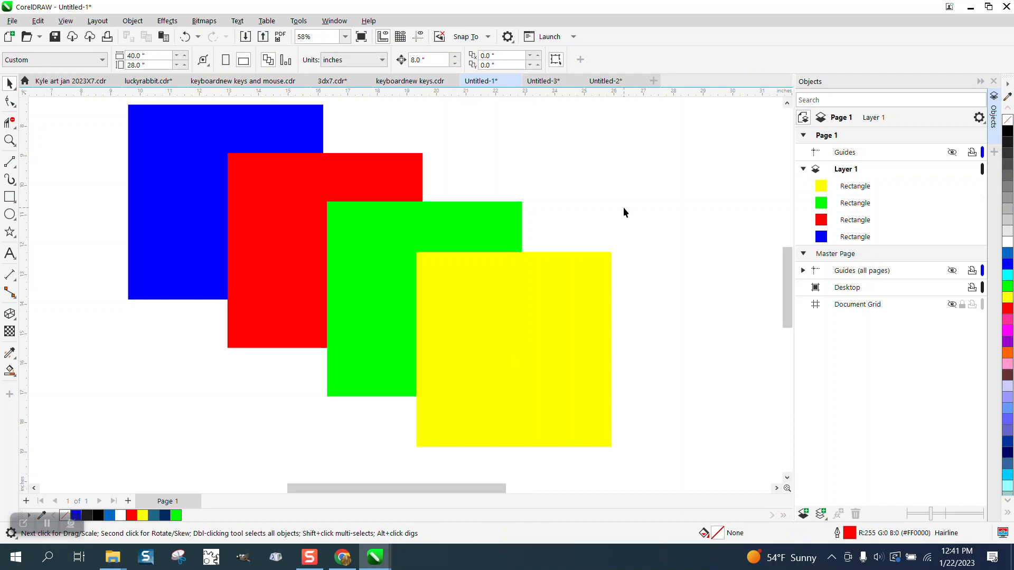